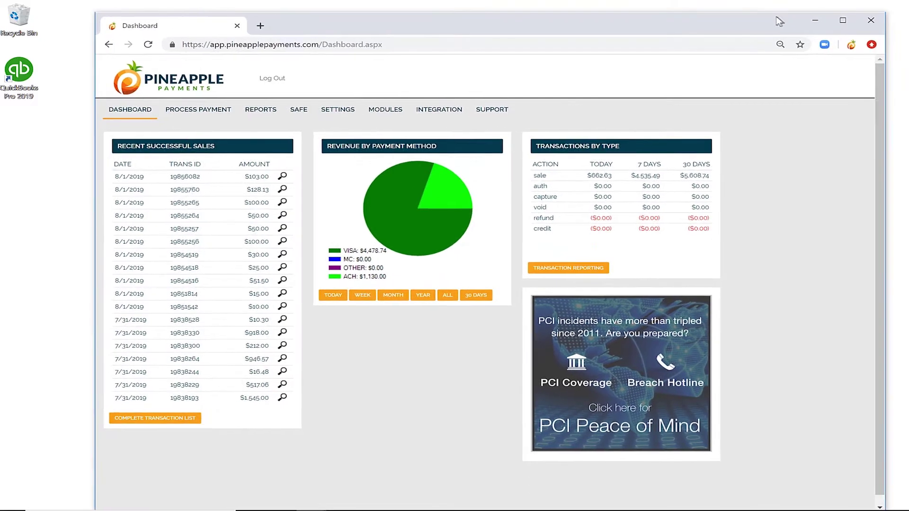
# - Maximize the browser and download the QuickBooks module ZIP from the QuickBooks Payment Add-On page
pyautogui.click(843, 20)
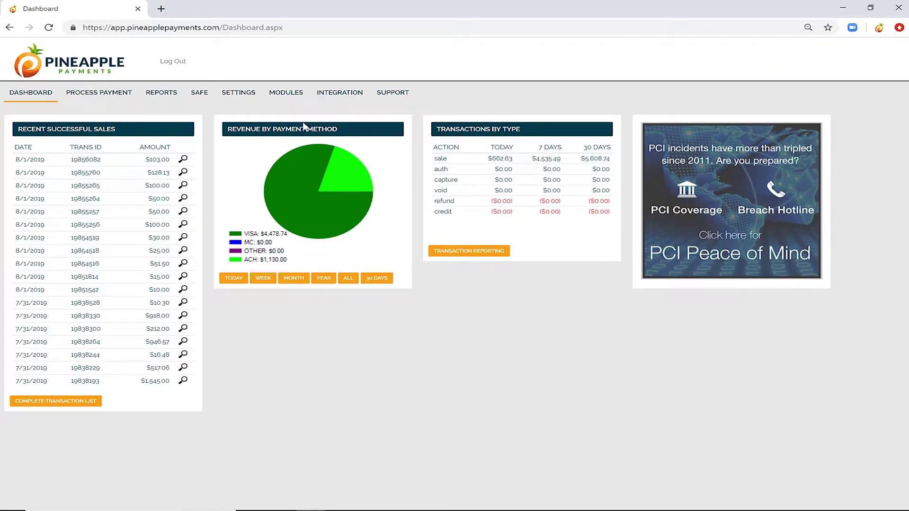
pyautogui.moveTo(286, 93)
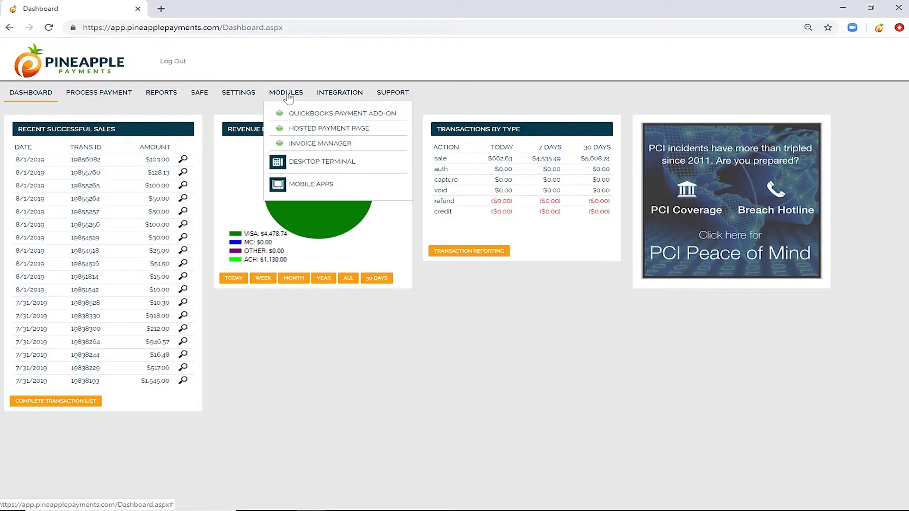
pyautogui.click(303, 115)
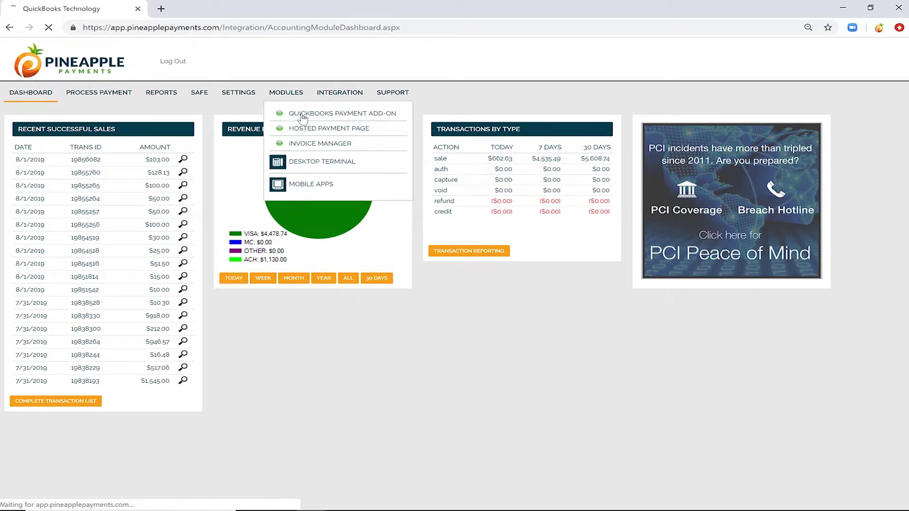
pyautogui.click(285, 179)
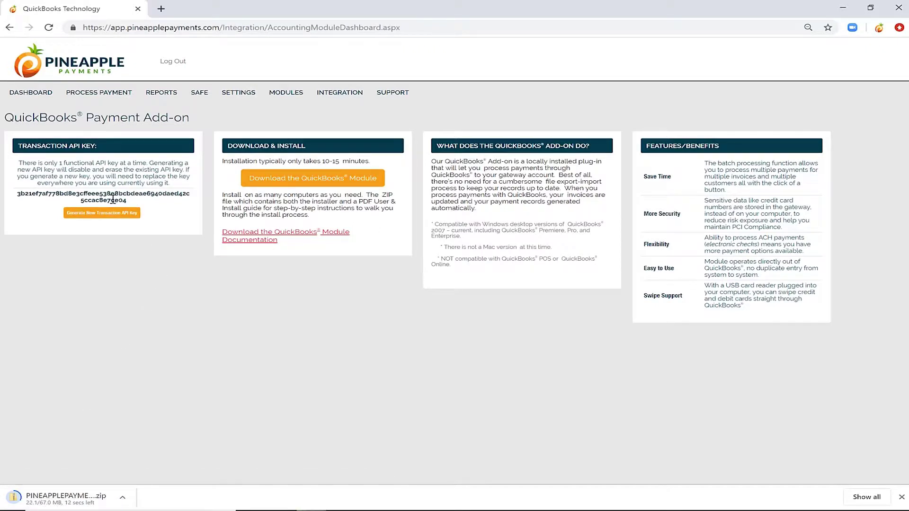
# - Copy the transaction API key from the gateway page
pyautogui.doubleClick(112, 199)
pyautogui.rightClick(112, 199)
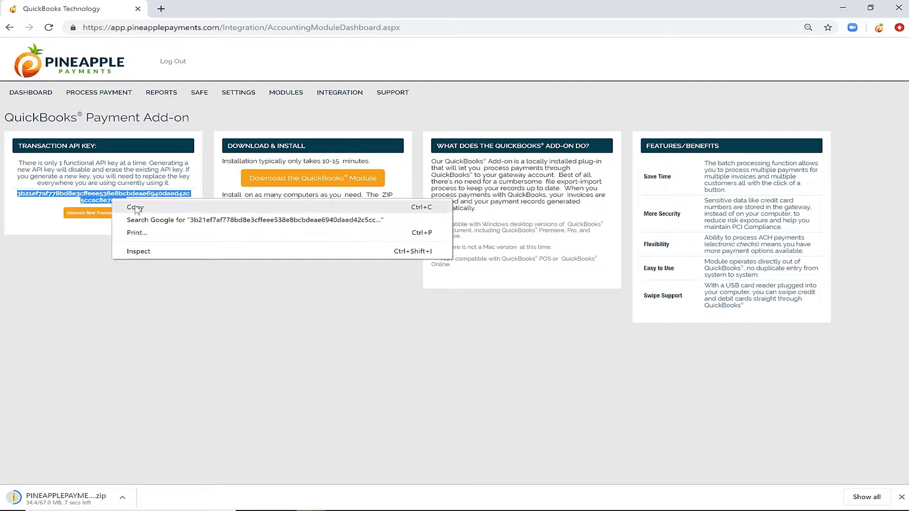
pyautogui.click(135, 208)
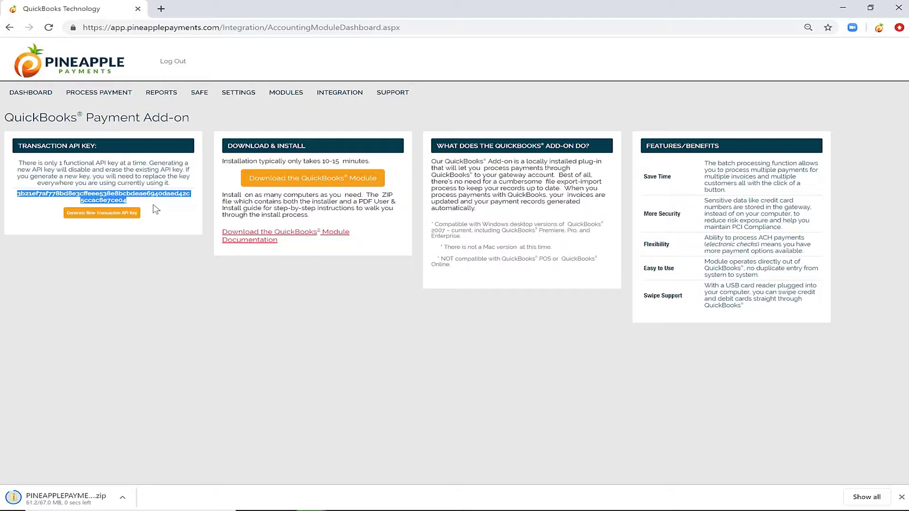
pyautogui.click(154, 208)
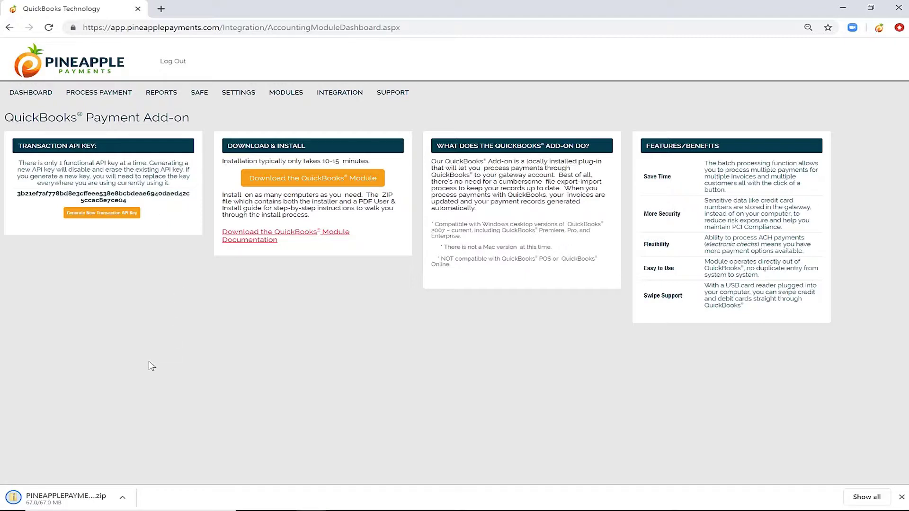
# - Open the downloaded module ZIP and extract all of its contents
pyautogui.click(124, 499)
pyautogui.click(139, 431)
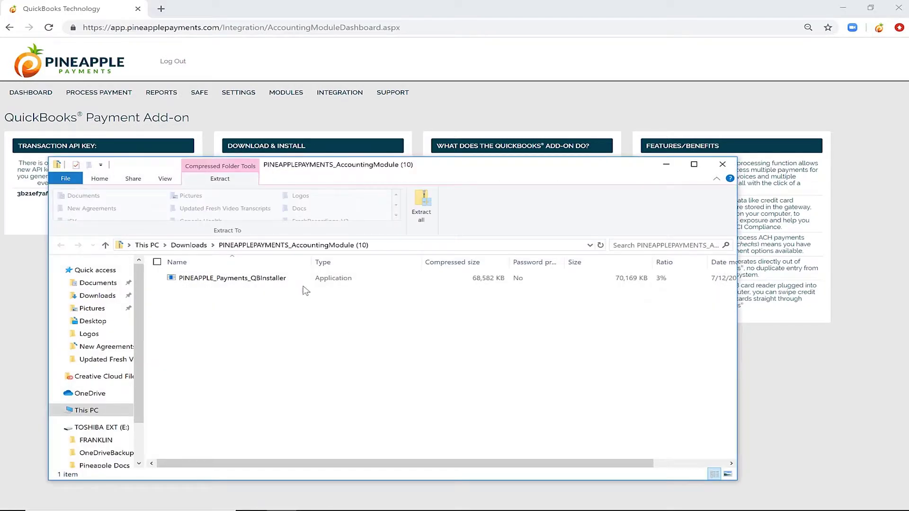
pyautogui.click(284, 278)
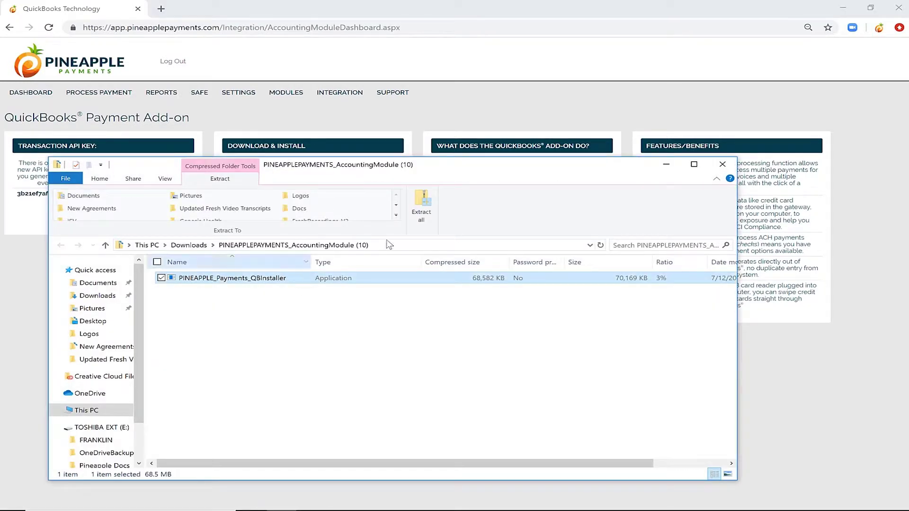
pyautogui.click(422, 208)
pyautogui.click(553, 368)
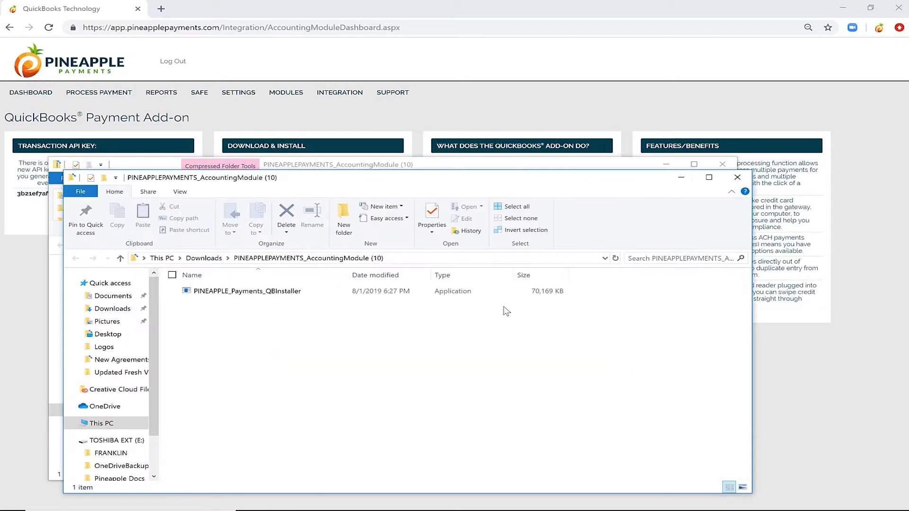
# - Run the extracted PINEAPPLE_Payments_QBInstaller as administrator
pyautogui.click(282, 291)
pyautogui.rightClick(284, 292)
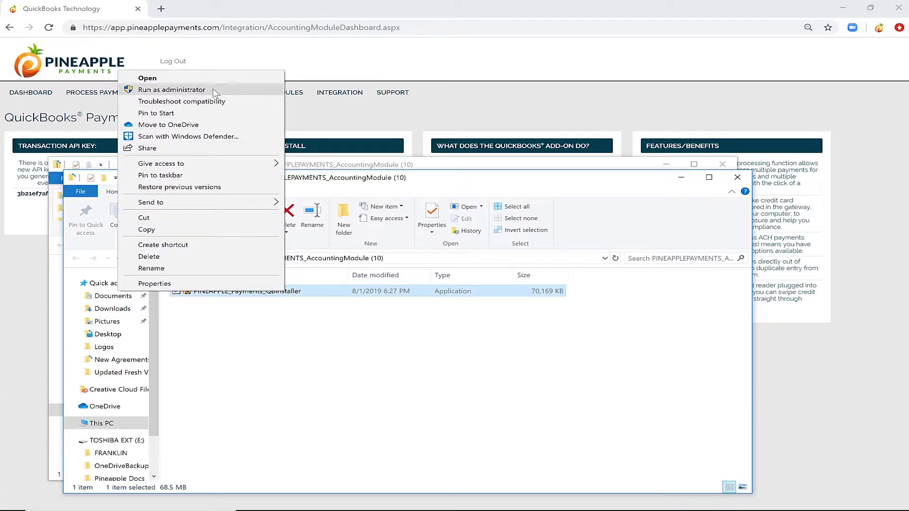
pyautogui.click(215, 91)
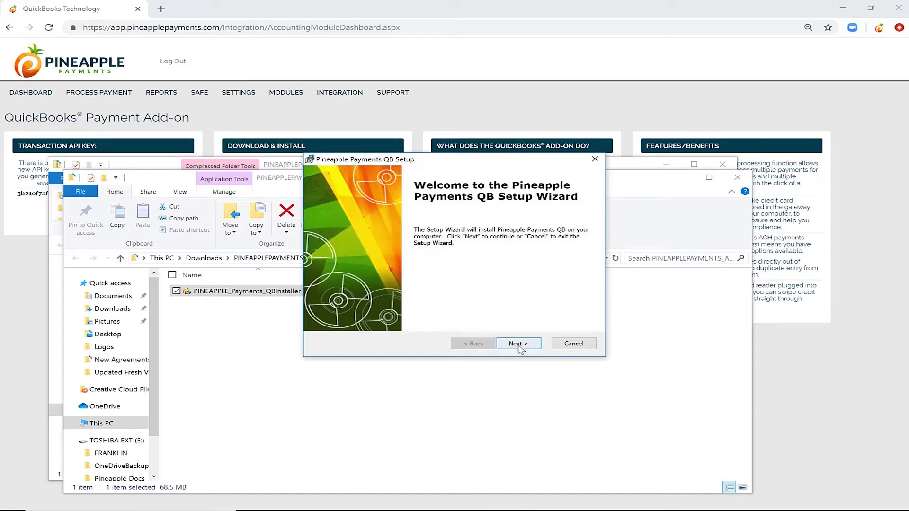
# - Install Pineapple Payments QB to the default folder and finish with Launch Pineapple Payments QB checked
pyautogui.click(520, 345)
pyautogui.click(519, 343)
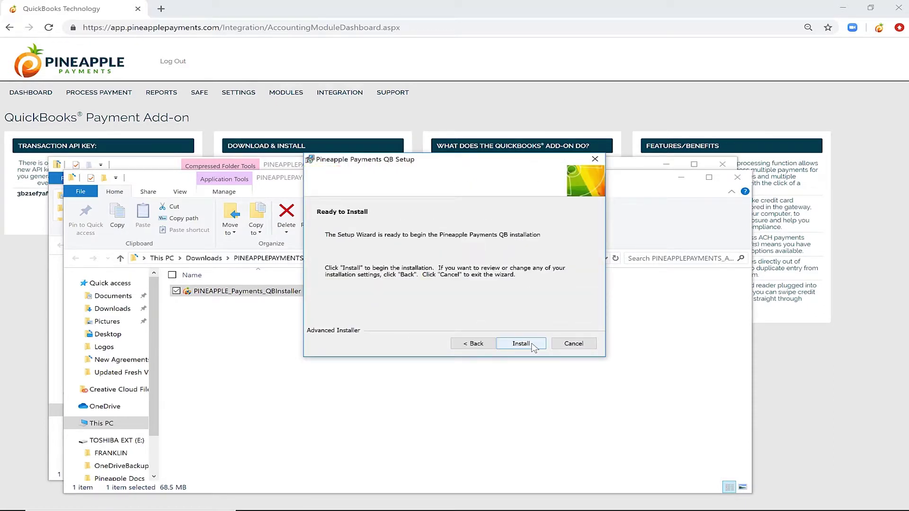
pyautogui.click(534, 347)
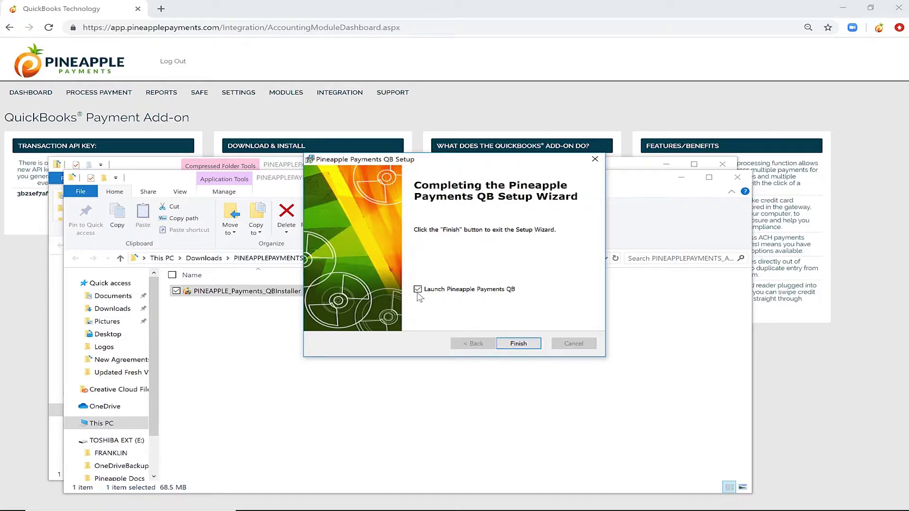
pyautogui.click(520, 344)
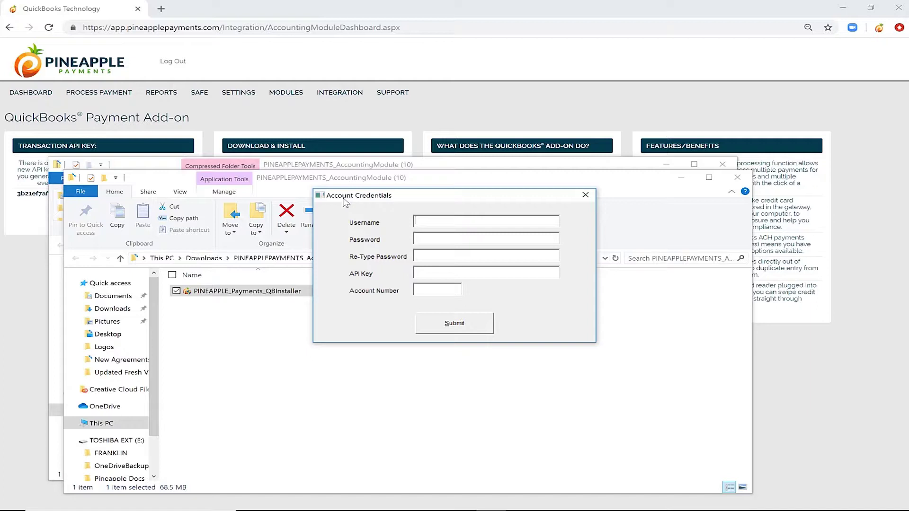
# - Paste the API key and enter the gateway username and password
pyautogui.click(428, 276)
pyautogui.hotkey('ctrl', 'v')
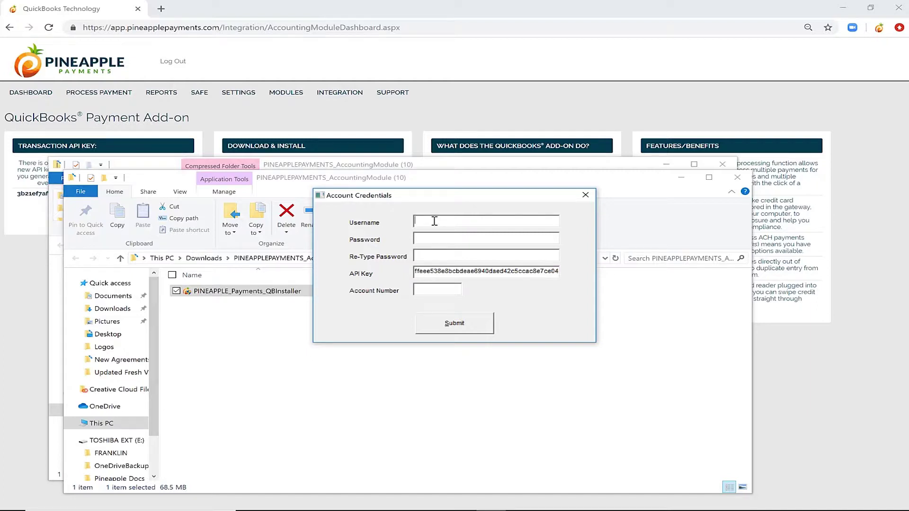
pyautogui.click(434, 221)
pyautogui.write('Merchant1')
pyautogui.press('Tab')
pyautogui.write('************************')
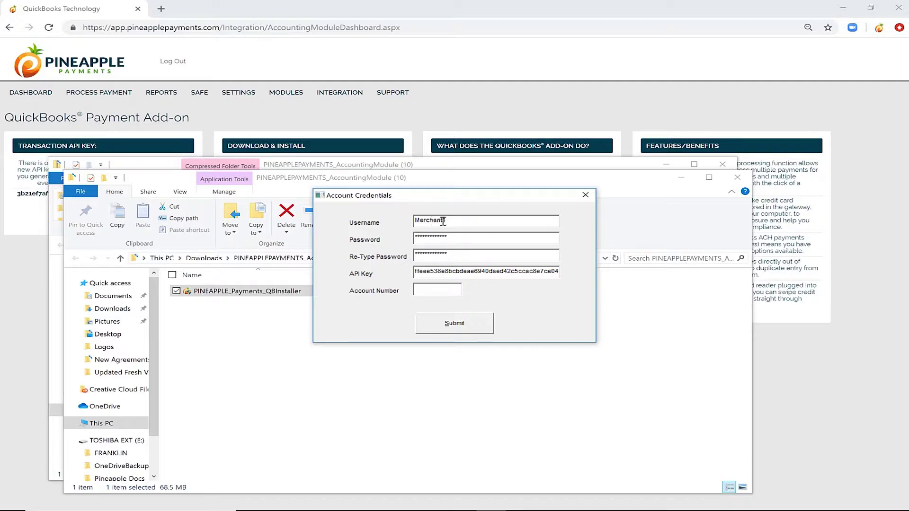
# - Enter the gateway account number, submit the credentials, and close the extracted folder window
pyautogui.click(433, 288)
pyautogui.click(468, 325)
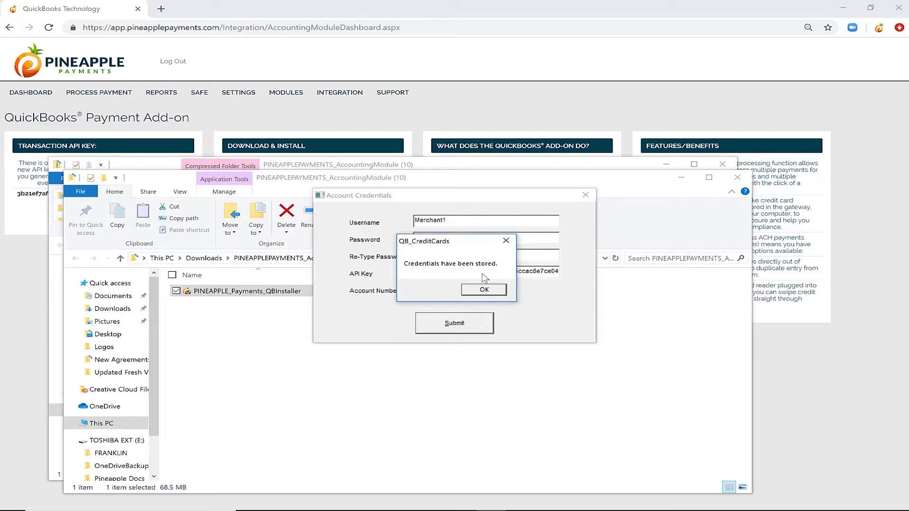
pyautogui.click(497, 290)
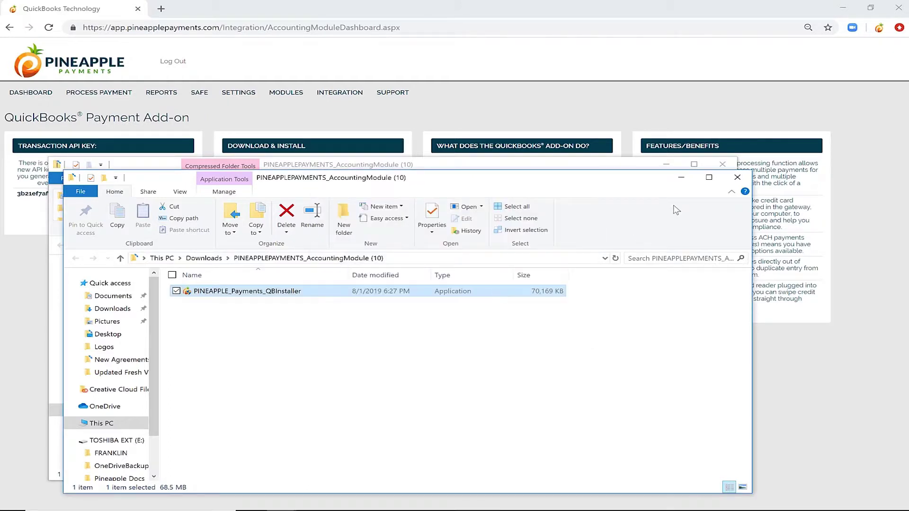
pyautogui.click(737, 177)
# - Postpone the QuickBooks update, log in with the admin password, and allow access whenever the file is open
pyautogui.click(722, 165)
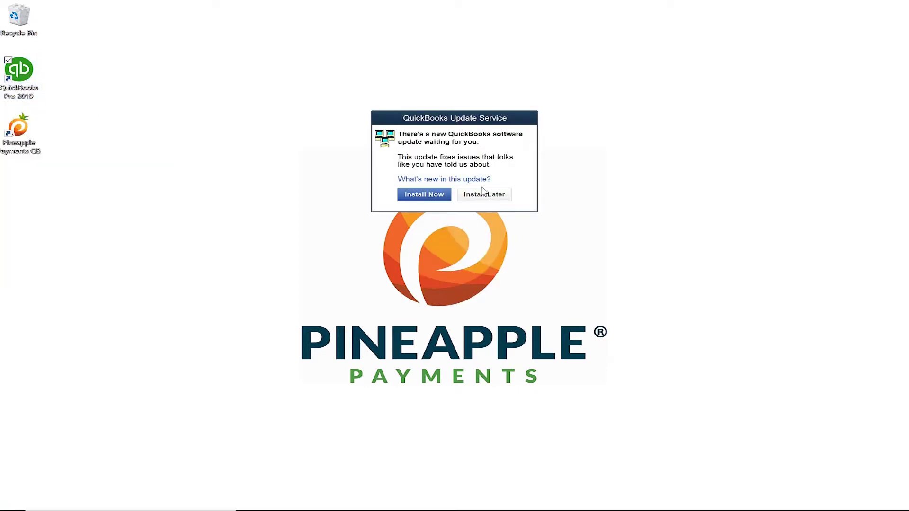
pyautogui.click(484, 194)
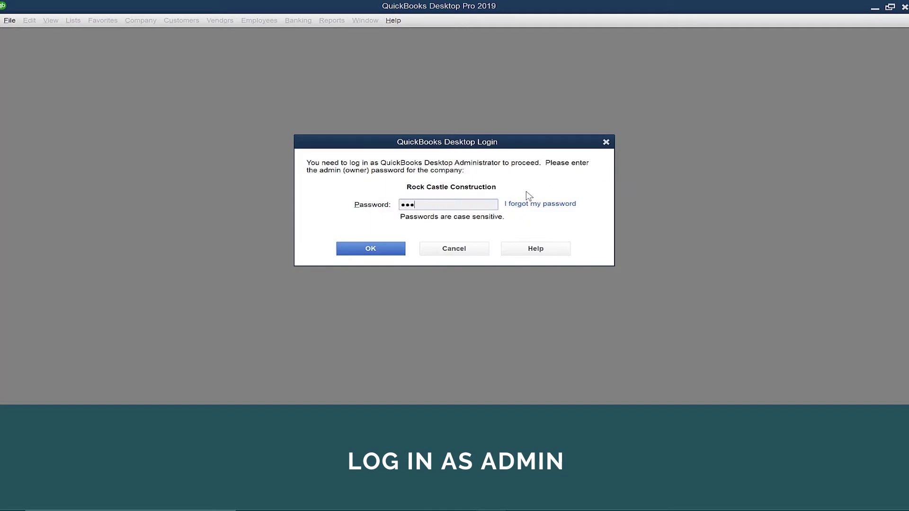
pyautogui.write('••')
pyautogui.press('Return')
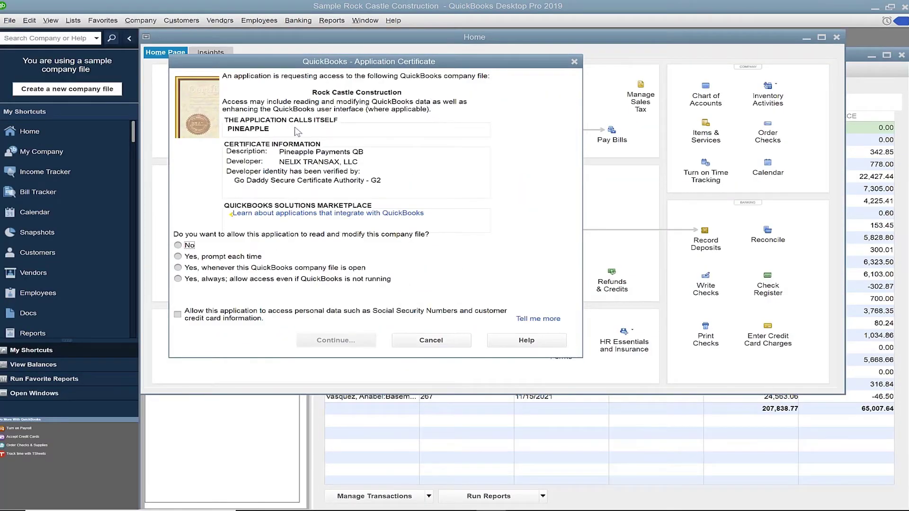
pyautogui.click(178, 267)
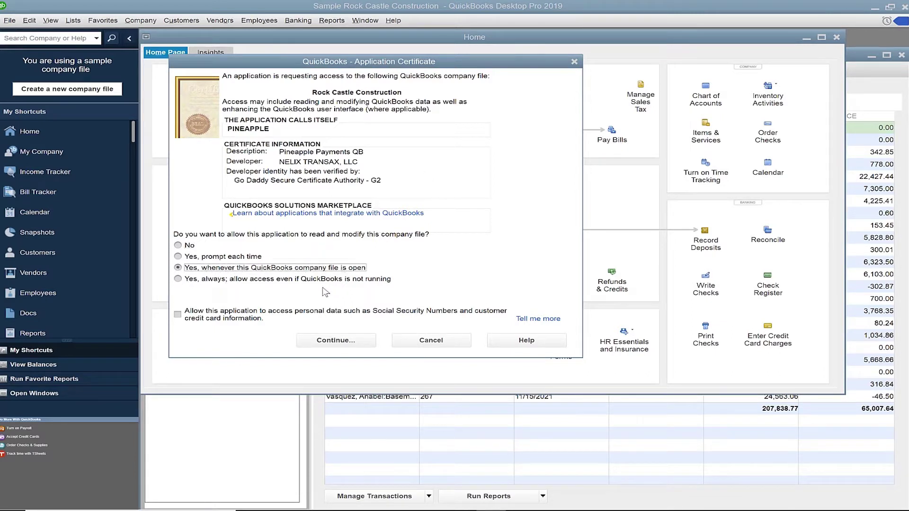
# - Allow Pineapple to access personal data and confirm the access grant
pyautogui.click(178, 316)
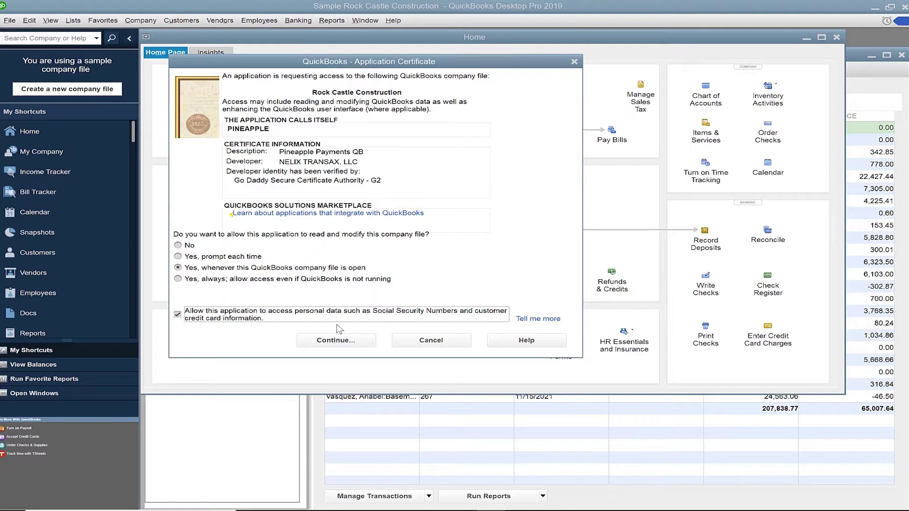
pyautogui.click(360, 340)
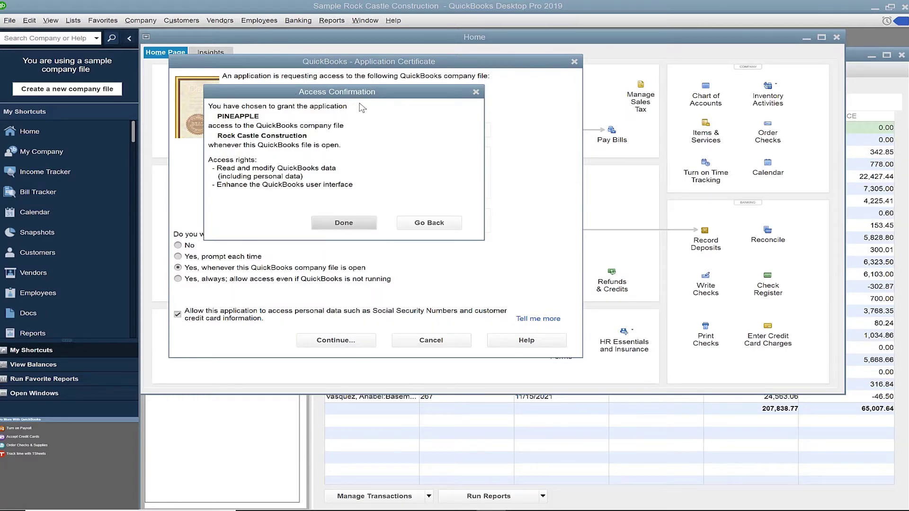
pyautogui.click(355, 221)
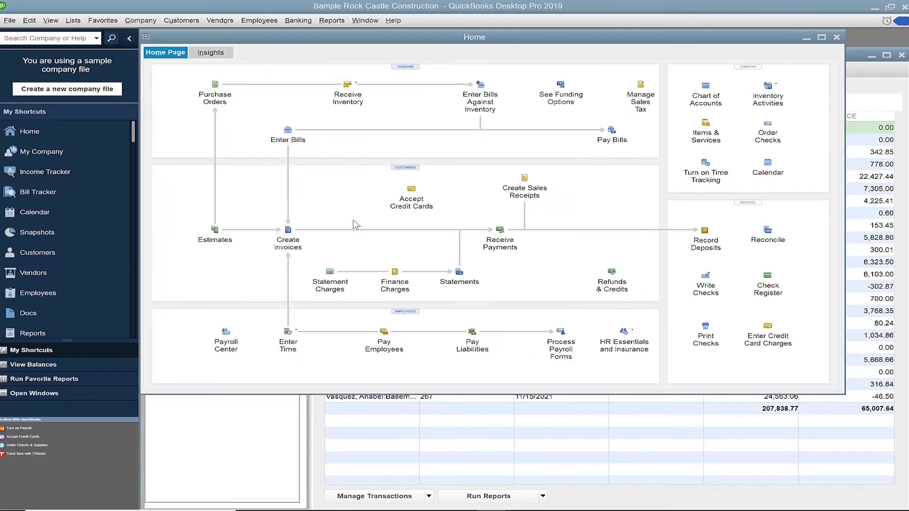
pyautogui.click(10, 21)
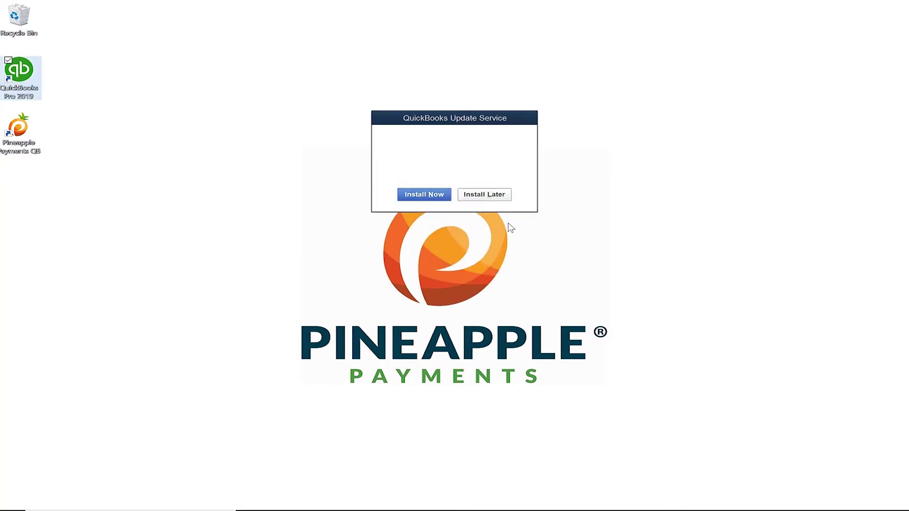
# - Reopen the Sample Rock Castle Construction company file and check the Customers menu
pyautogui.click(626, 184)
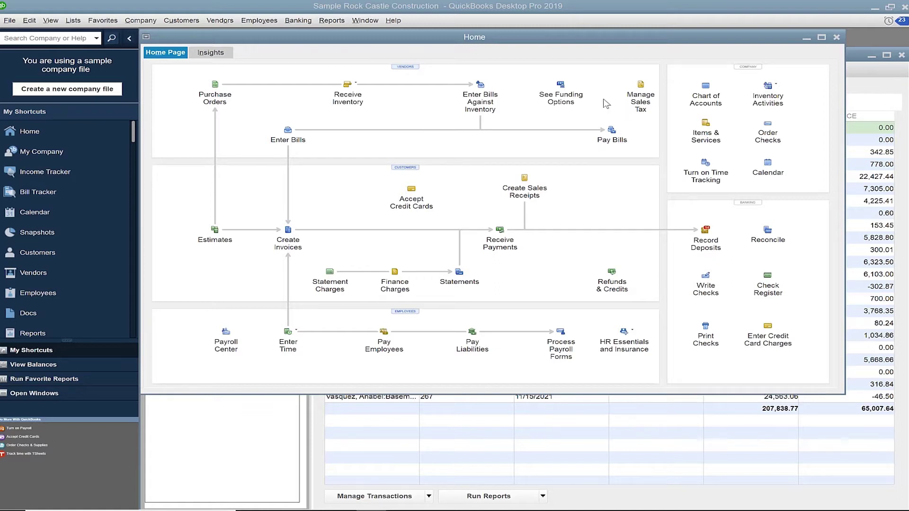
pyautogui.click(183, 22)
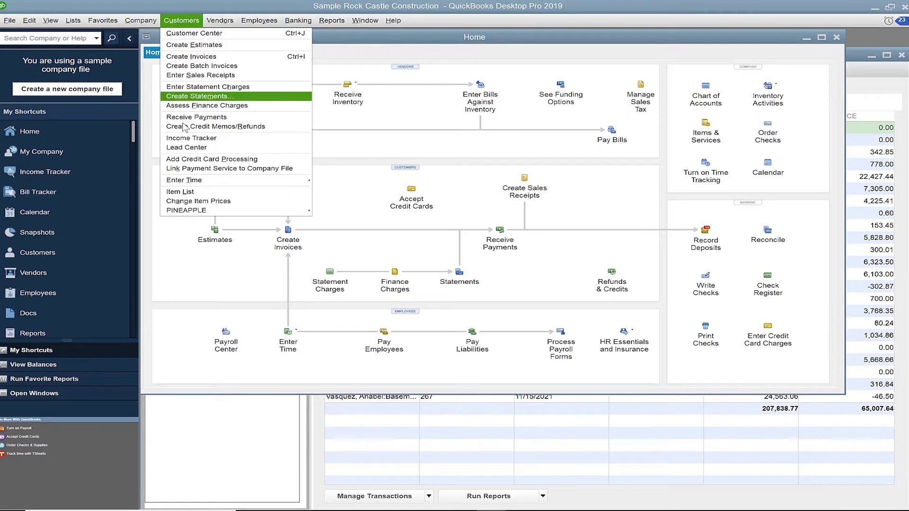
# - Open Customers > PINEAPPLE > Setup and view its Settings tab
pyautogui.moveTo(217, 213)
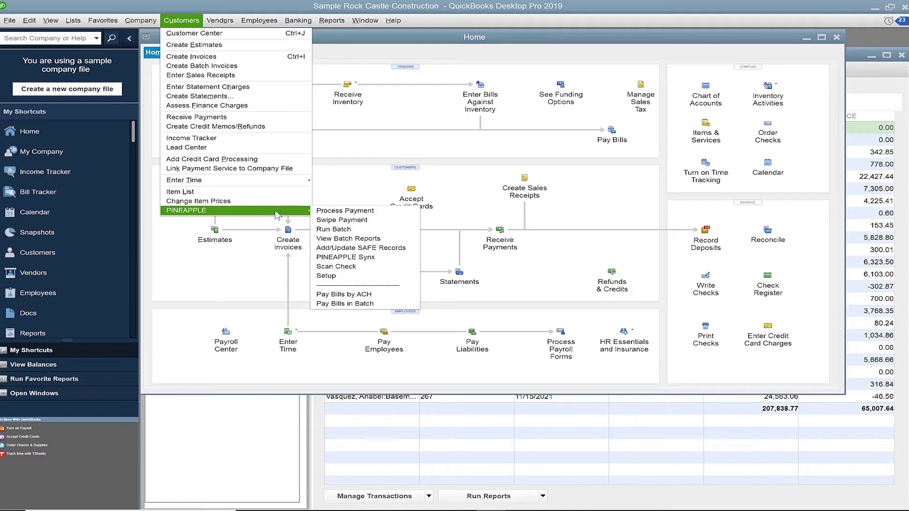
pyautogui.click(365, 276)
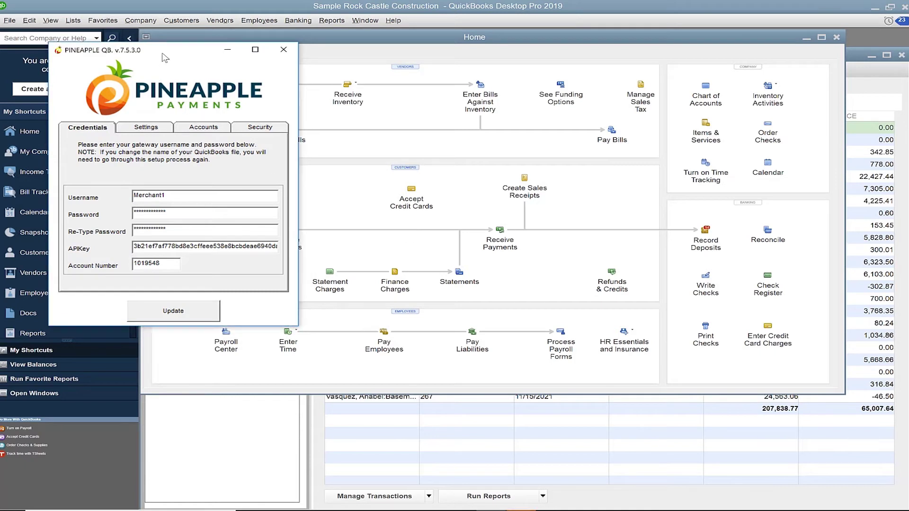
pyautogui.moveTo(167, 54); pyautogui.dragTo(166, 53)
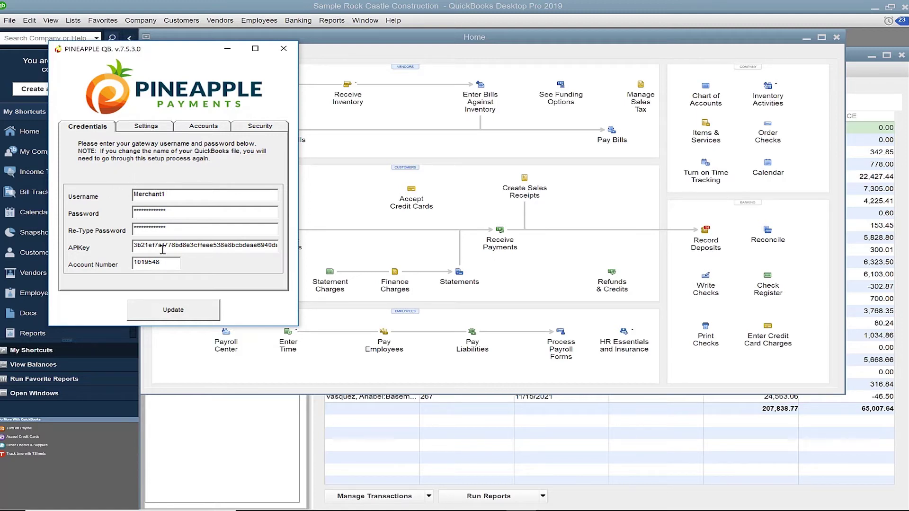
pyautogui.click(130, 130)
# - Turn on Log Errors and set default accounts to Checking, Accounts Receivable and Undeposited Funds
pyautogui.click(83, 147)
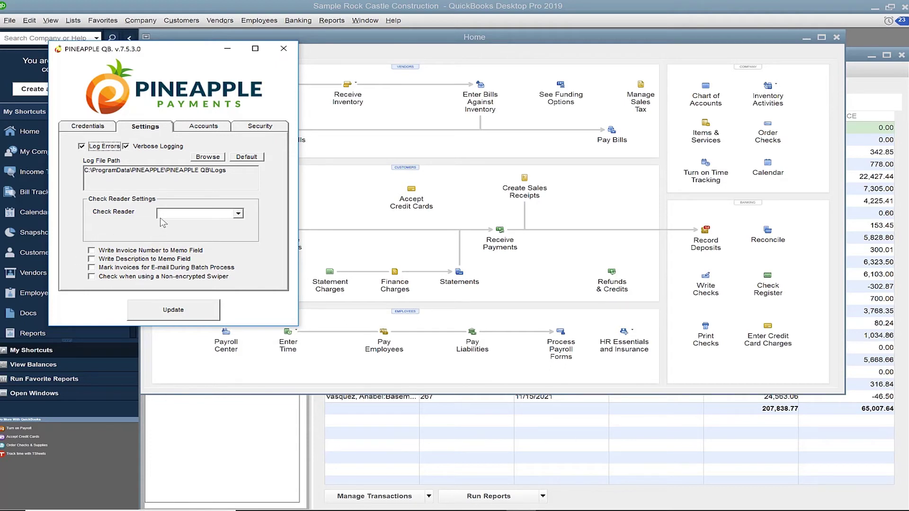
pyautogui.click(223, 127)
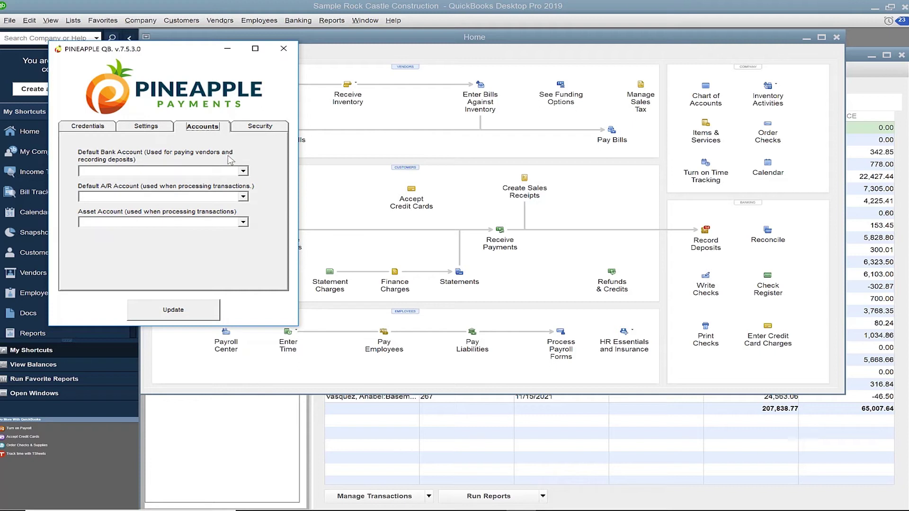
pyautogui.click(242, 171)
pyautogui.click(207, 189)
pyautogui.click(242, 197)
pyautogui.click(184, 215)
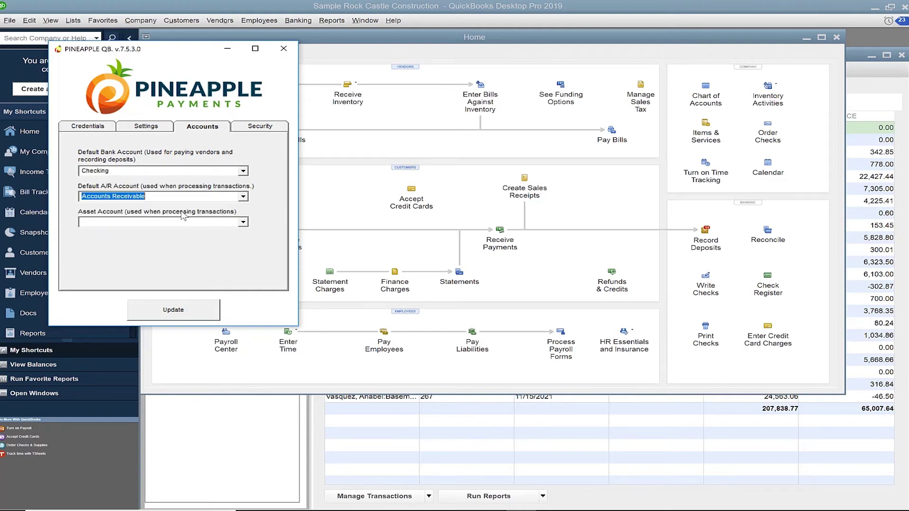
pyautogui.click(242, 223)
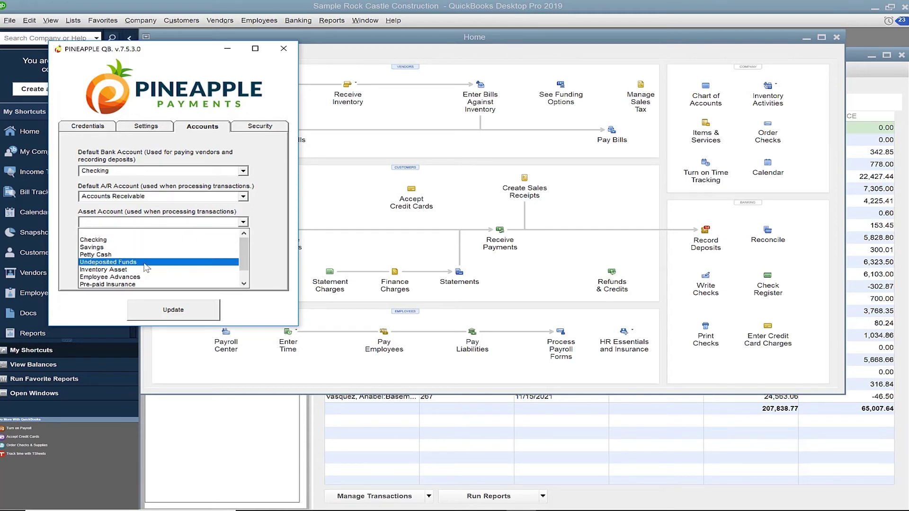
pyautogui.click(146, 268)
pyautogui.click(160, 222)
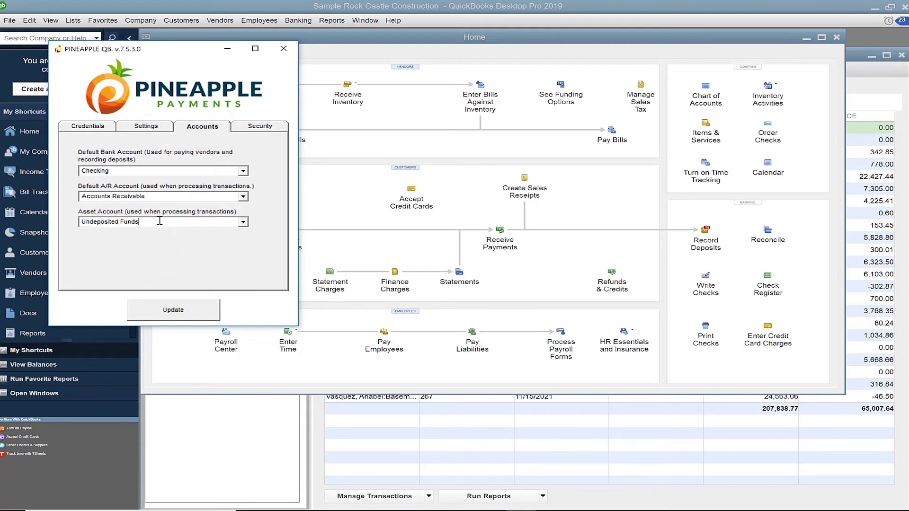
# - Review the Security password options and save the Pineapple setup with Update
pyautogui.click(263, 128)
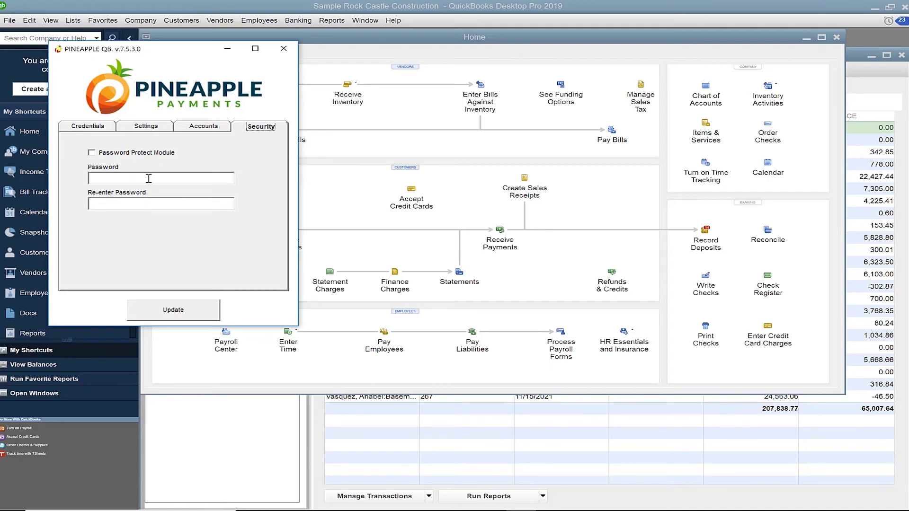
pyautogui.click(149, 178)
pyautogui.click(204, 311)
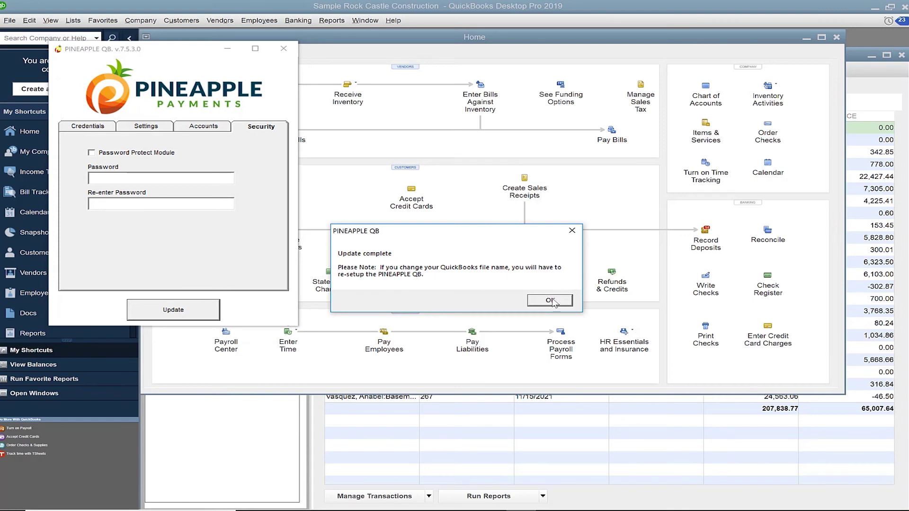
# - Dismiss the Update complete message and show the PINEAPPLE commands under Customers
pyautogui.click(568, 303)
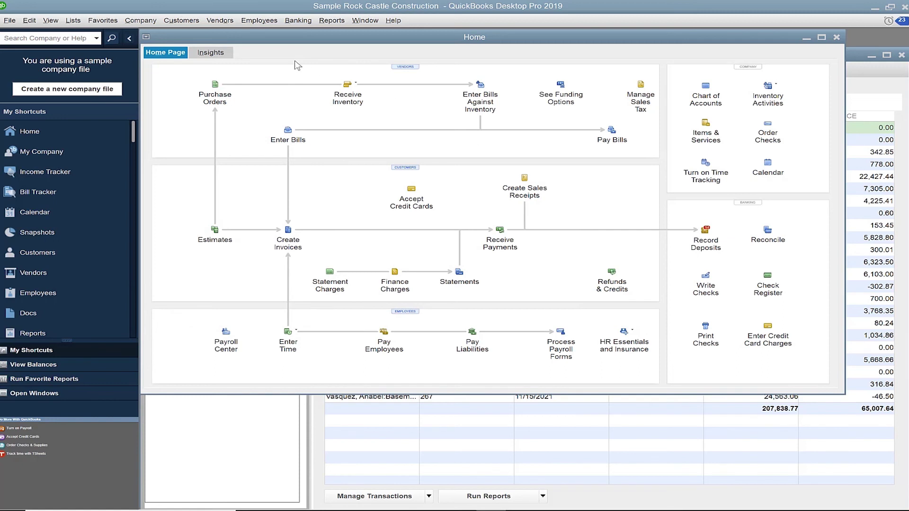
pyautogui.click(181, 20)
pyautogui.moveTo(265, 212)
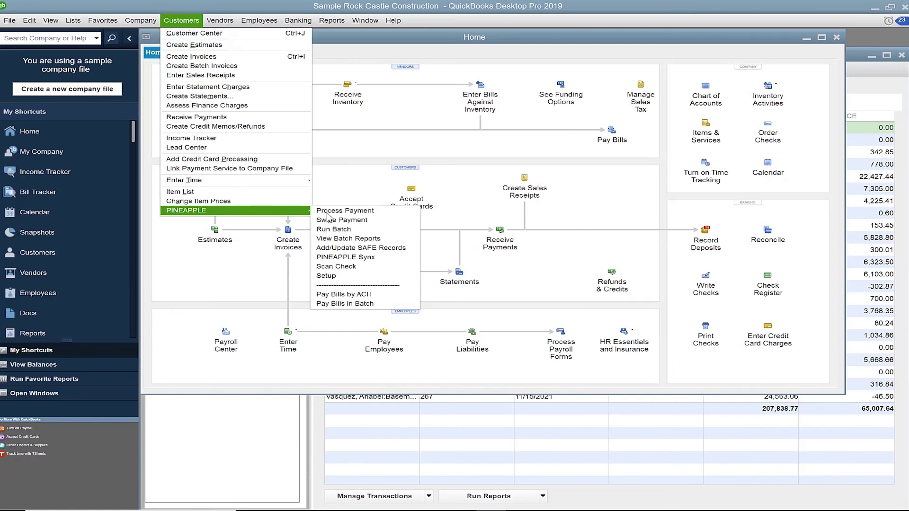